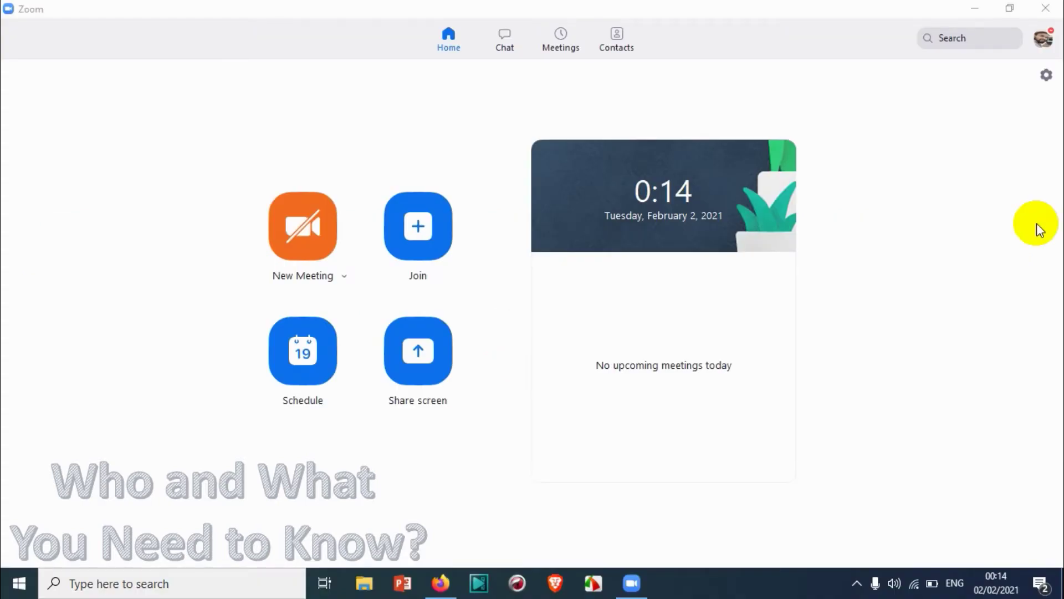
# Open Zoom Settings from the top-right gear icon and go to the Profile page
pyautogui.click(1047, 75)
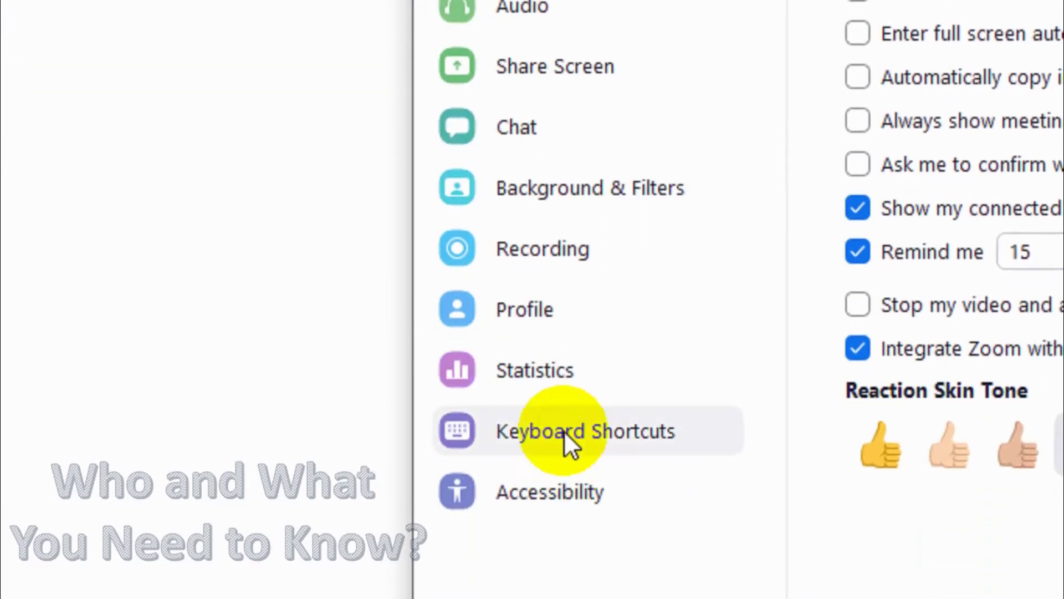
pyautogui.click(532, 499)
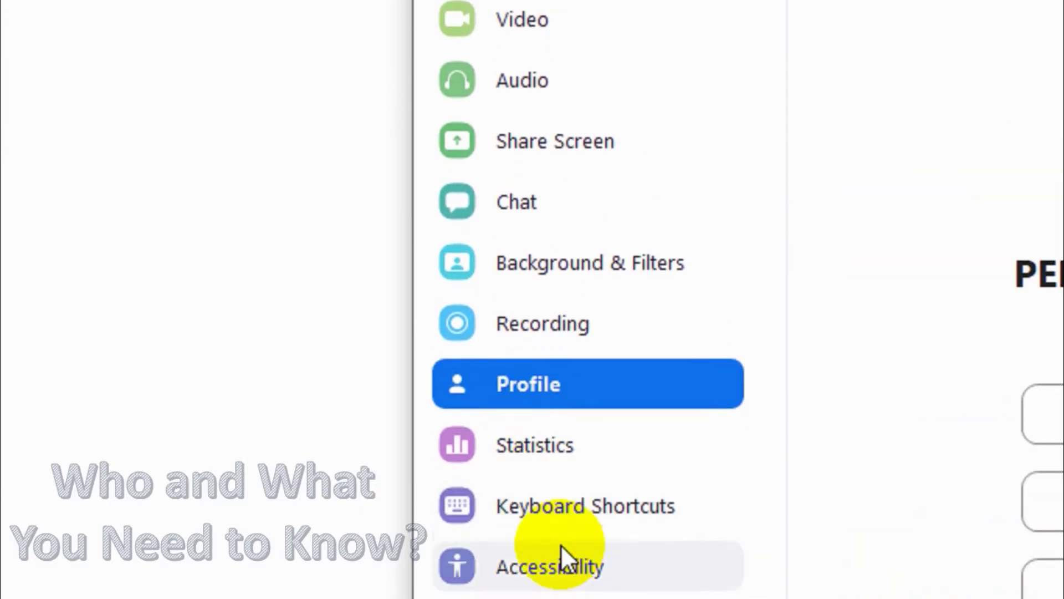
# Show the Accessibility settings page, check Profile briefly, then return to Accessibility
pyautogui.click(520, 418)
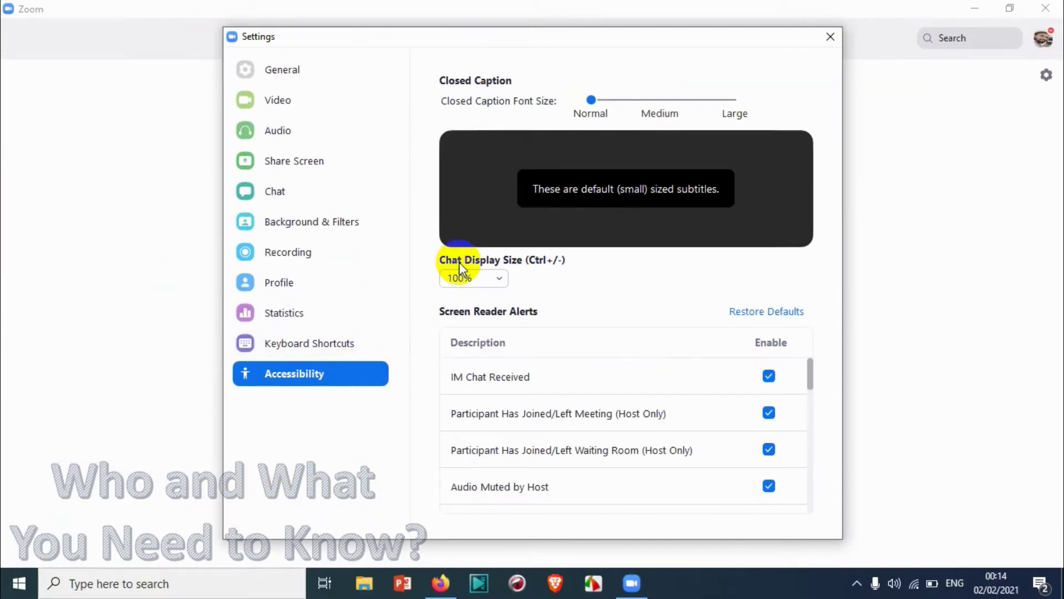
pyautogui.click(295, 290)
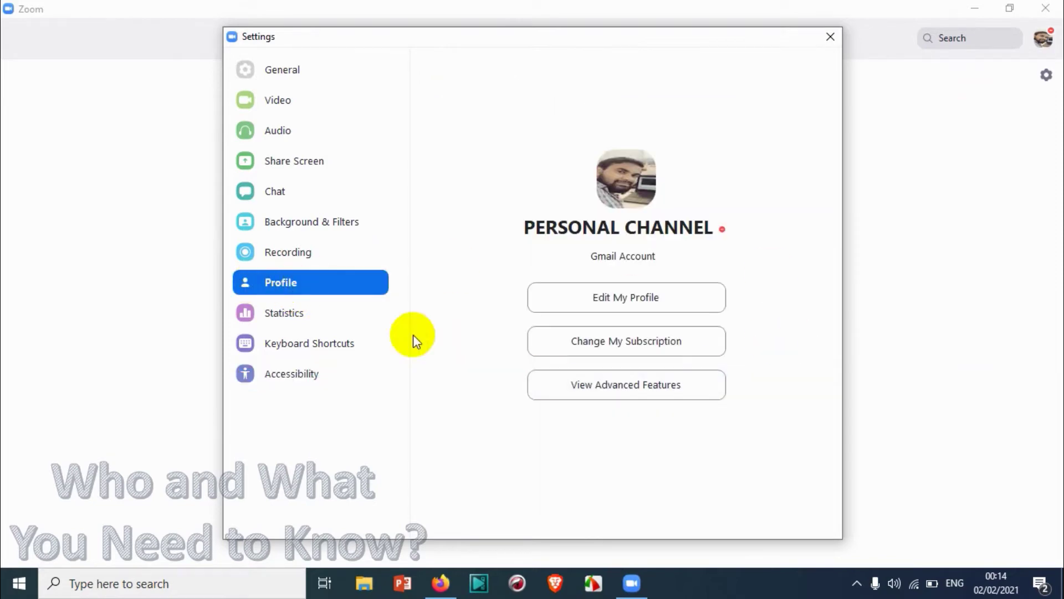
pyautogui.click(337, 371)
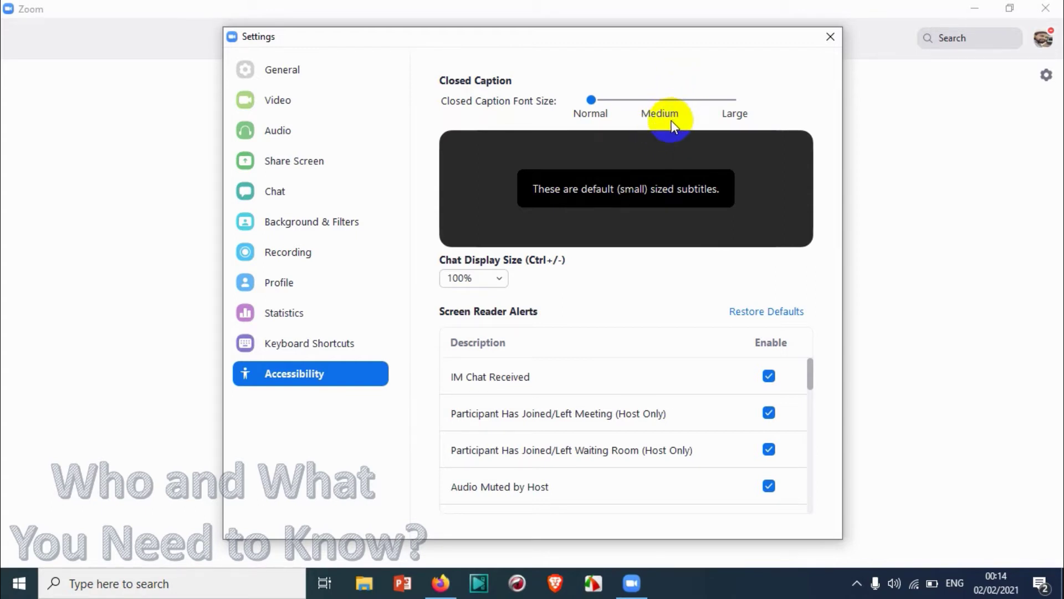
pyautogui.click(604, 101)
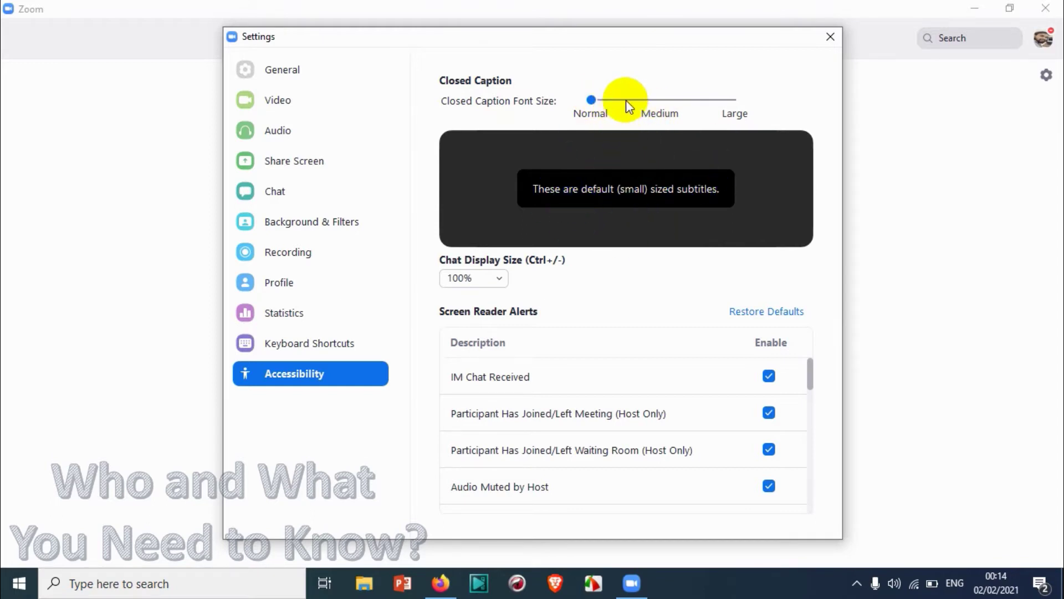
pyautogui.moveTo(592, 100); pyautogui.dragTo(798, 100)
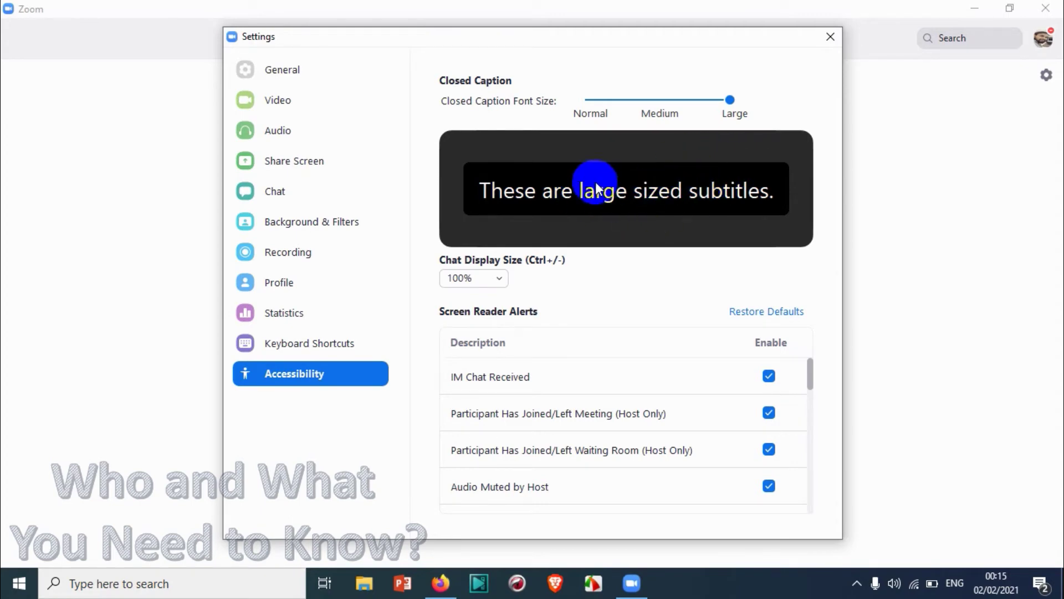
pyautogui.click(737, 115)
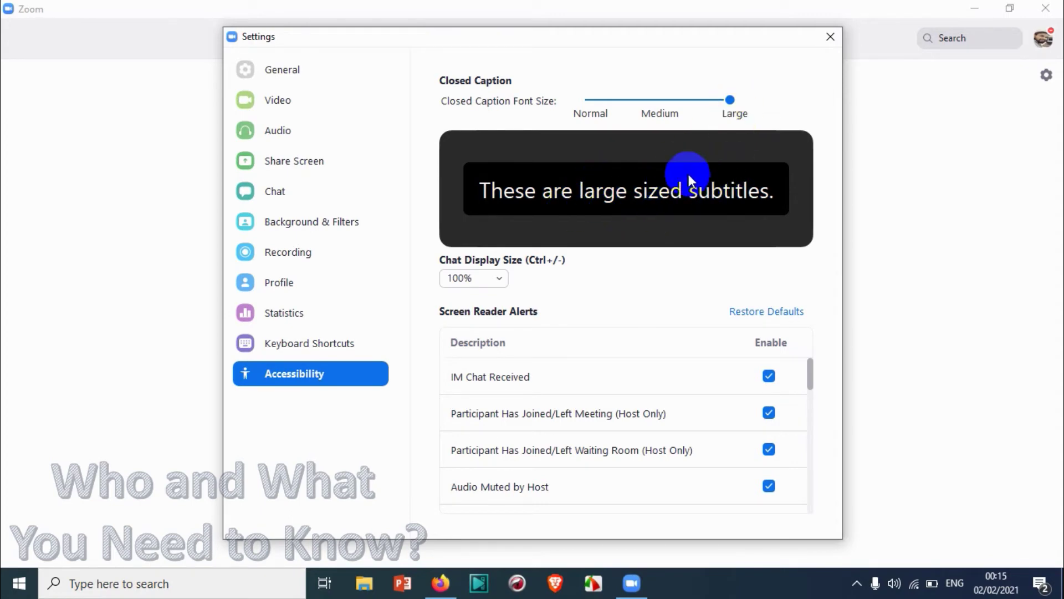
pyautogui.click(660, 100)
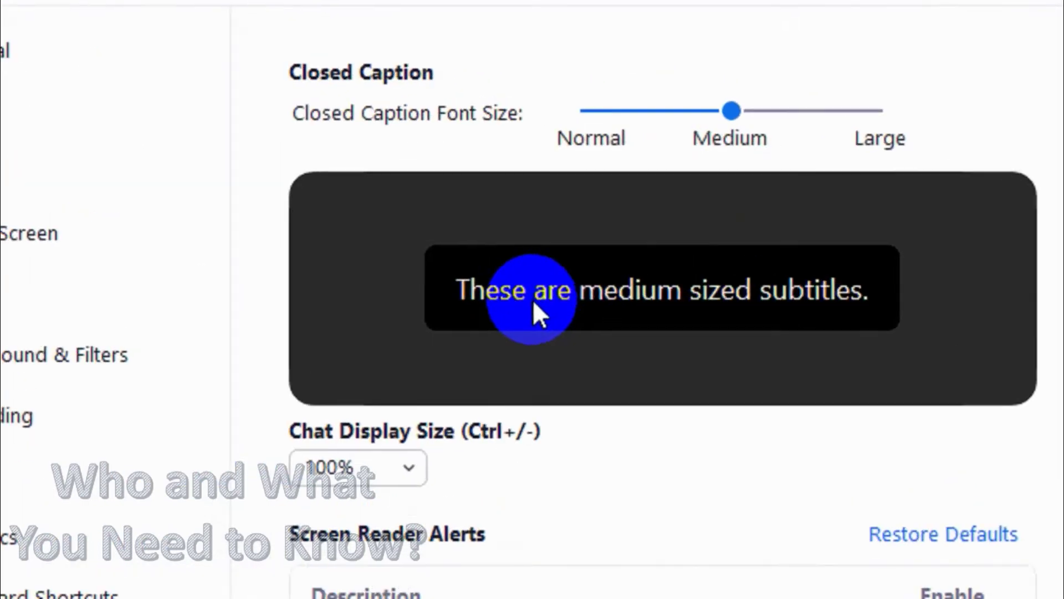
pyautogui.click(736, 104)
pyautogui.click(589, 104)
pyautogui.click(500, 155)
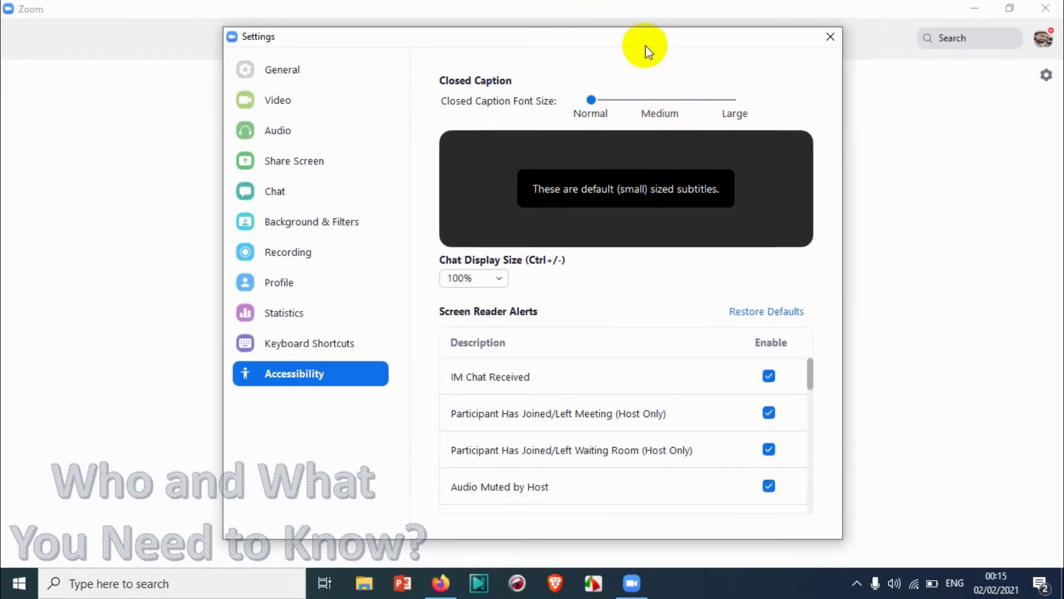
pyautogui.moveTo(645, 45); pyautogui.dragTo(645, 19)
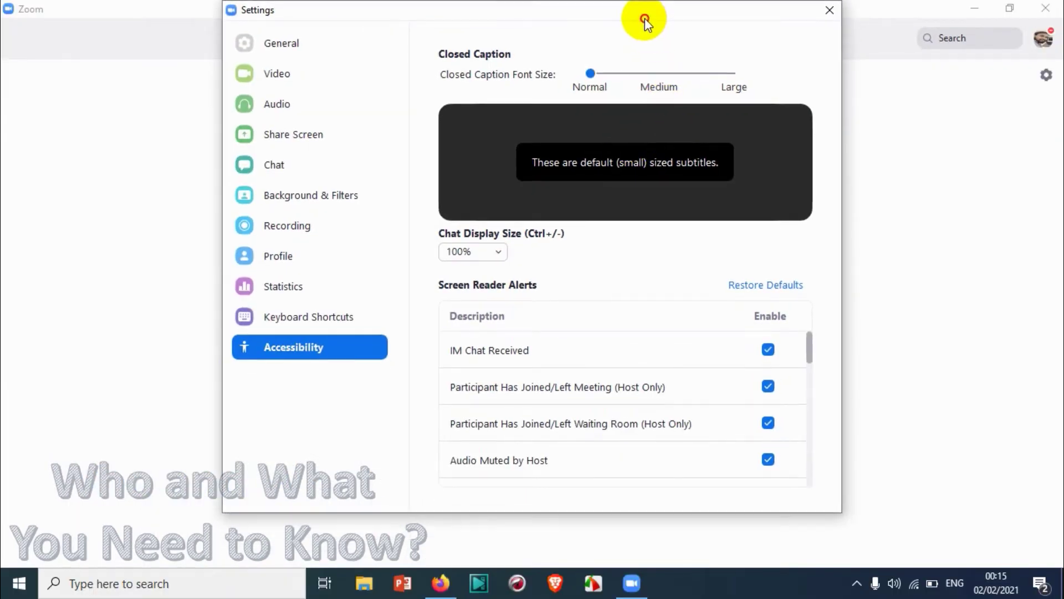
pyautogui.click(475, 254)
pyautogui.press('Up')
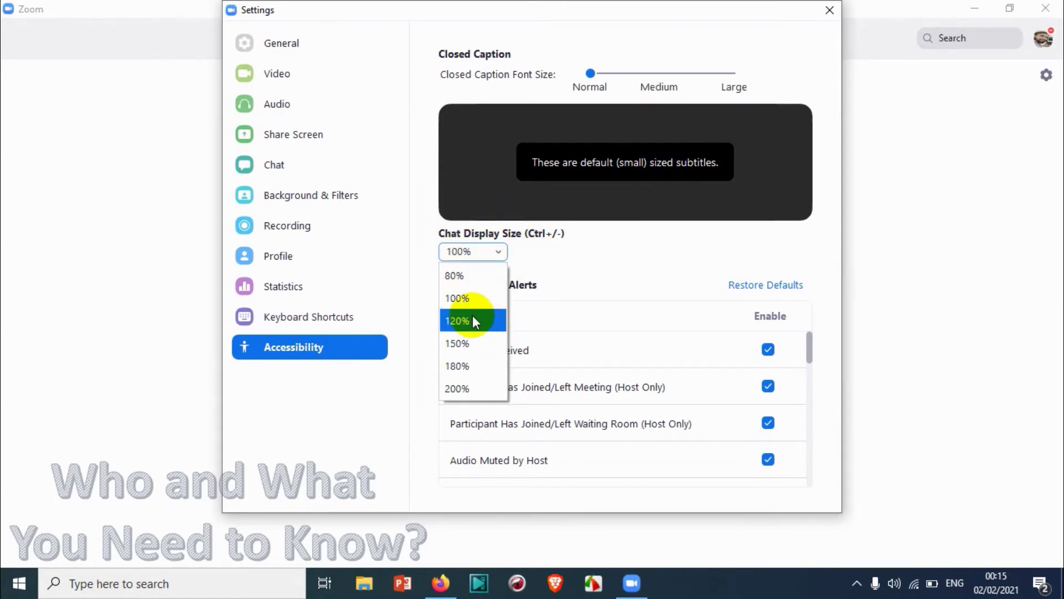
pyautogui.click(462, 275)
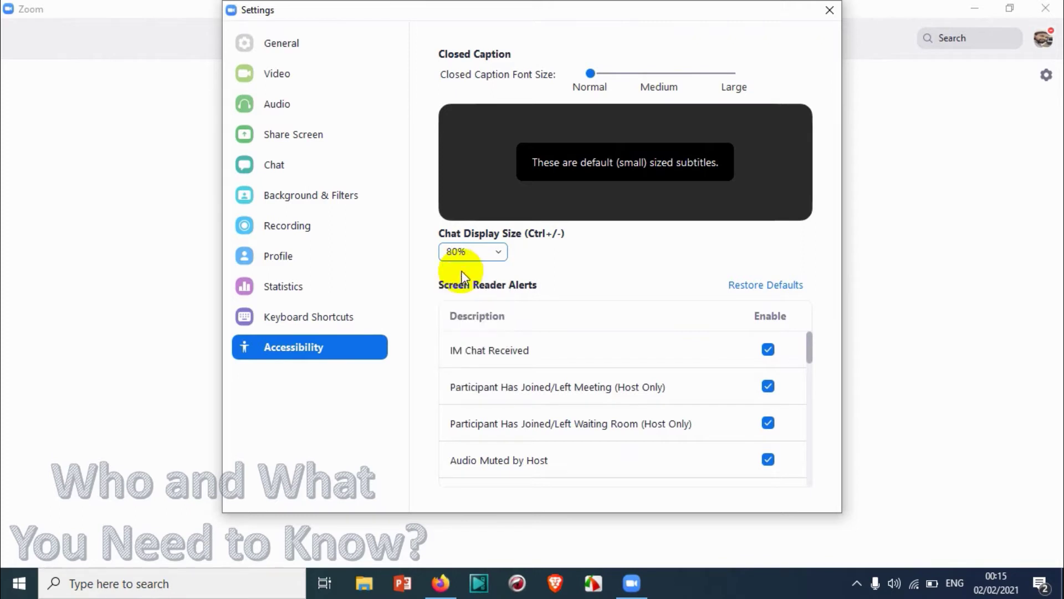
pyautogui.click(466, 253)
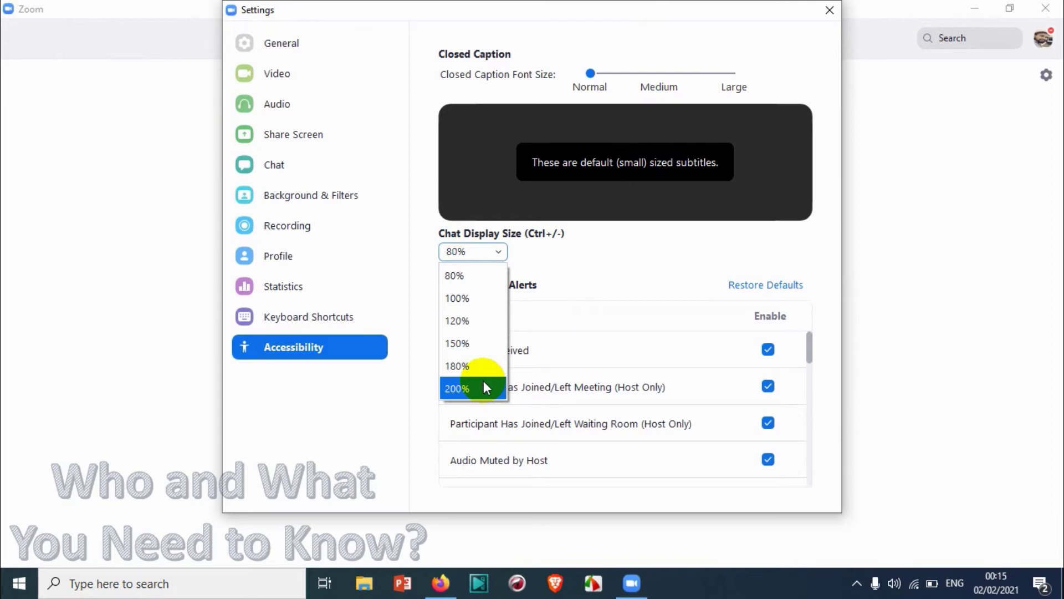
pyautogui.click(471, 346)
pyautogui.click(467, 252)
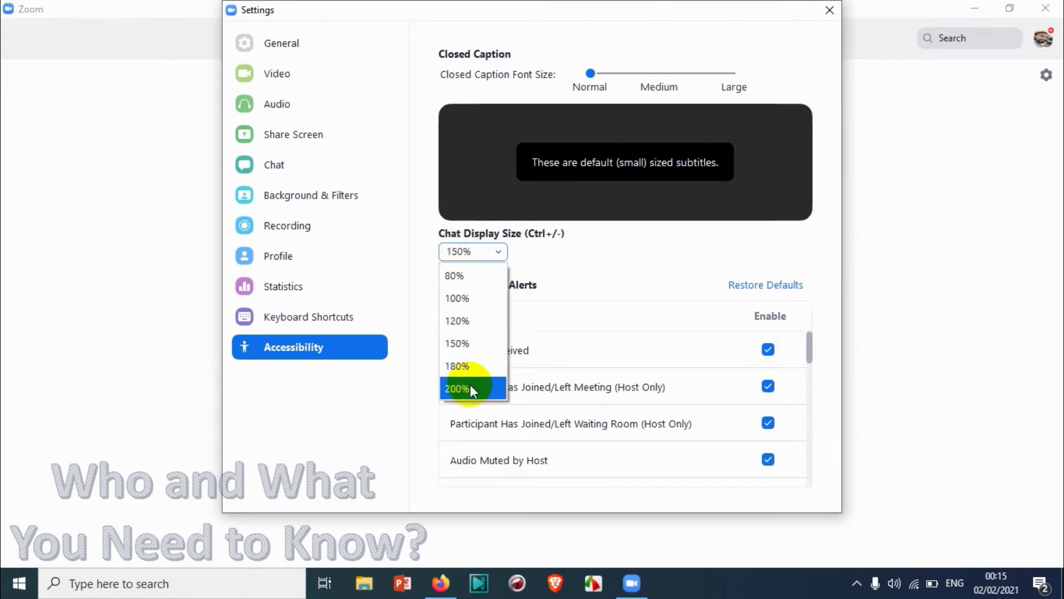
pyautogui.click(470, 385)
pyautogui.click(469, 246)
pyautogui.click(476, 305)
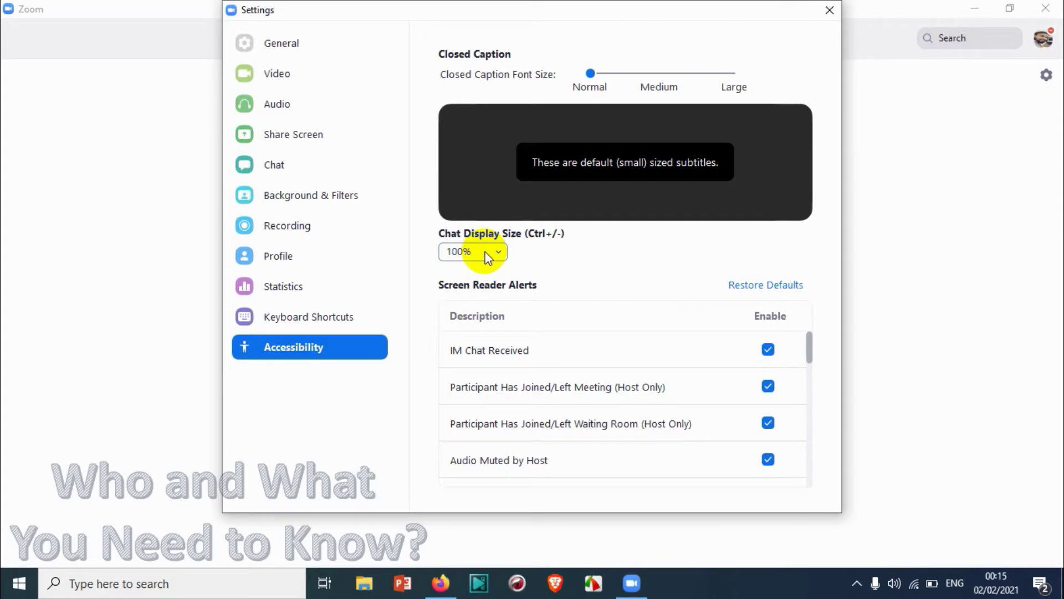
pyautogui.click(487, 256)
pyautogui.click(479, 320)
pyautogui.click(481, 253)
pyautogui.click(478, 302)
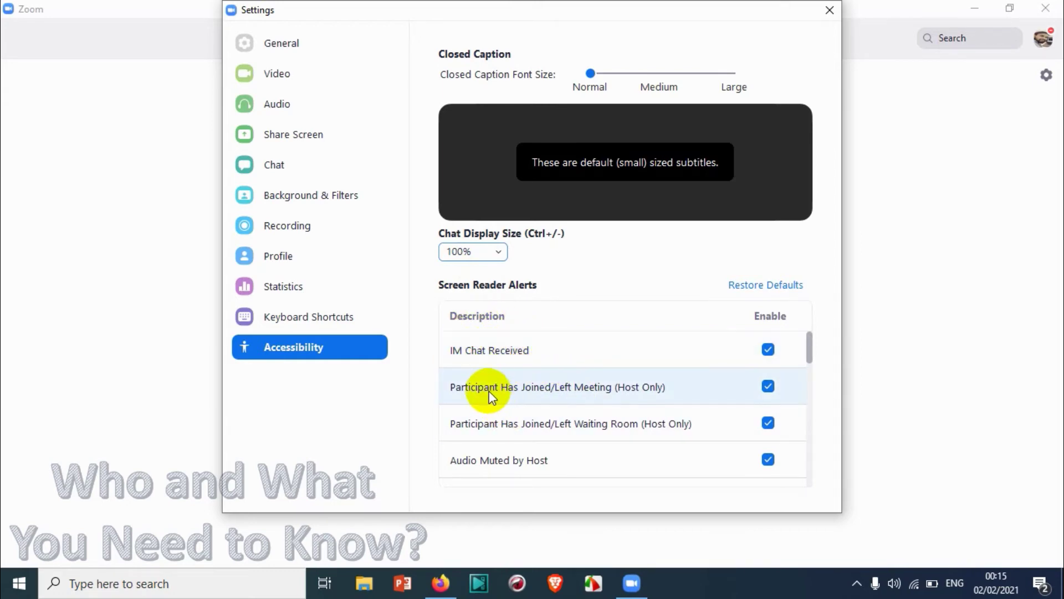
pyautogui.scroll(-1, 546, 410)
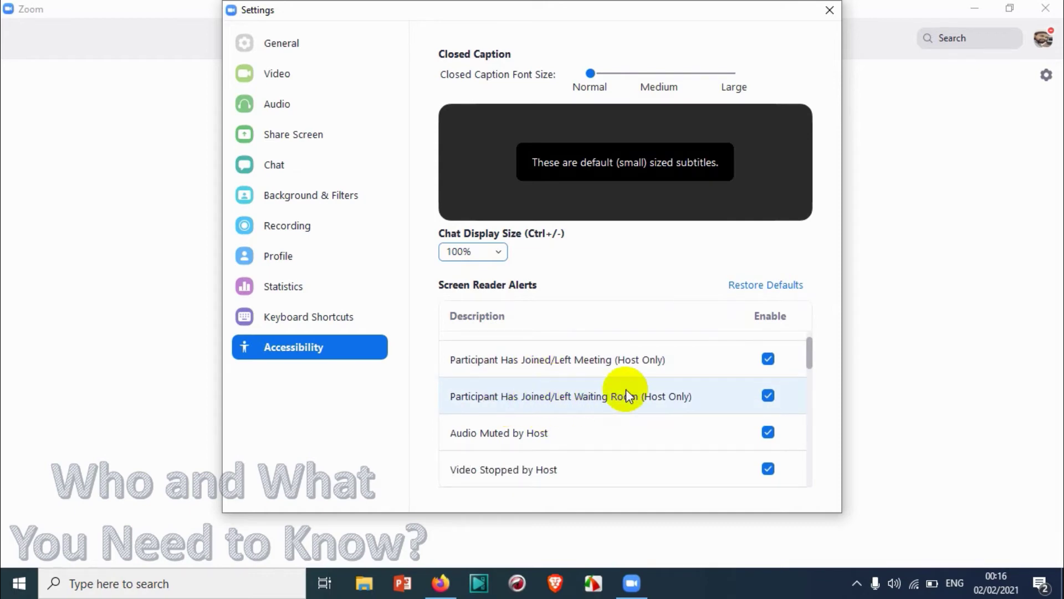
pyautogui.scroll(-1, 587, 420)
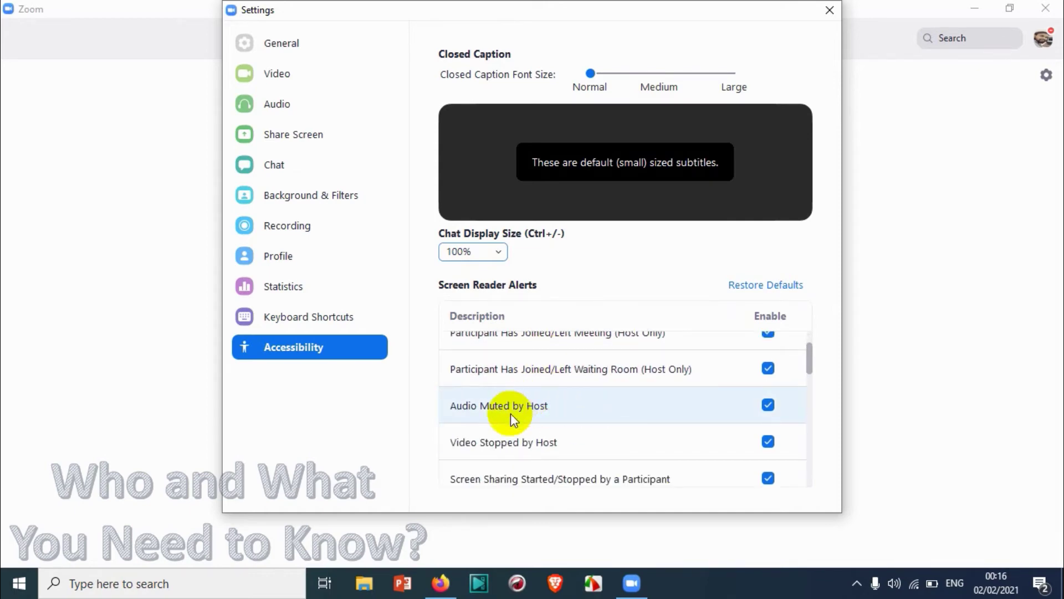
pyautogui.scroll(-1, 509, 441)
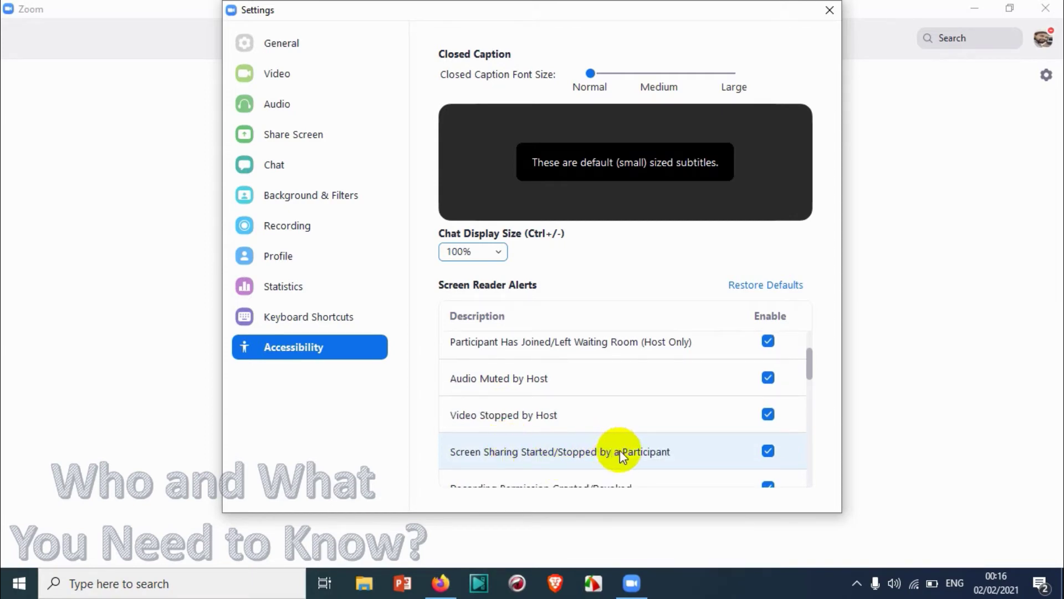
pyautogui.scroll(-1, 619, 450)
pyautogui.scroll(-1, 535, 474)
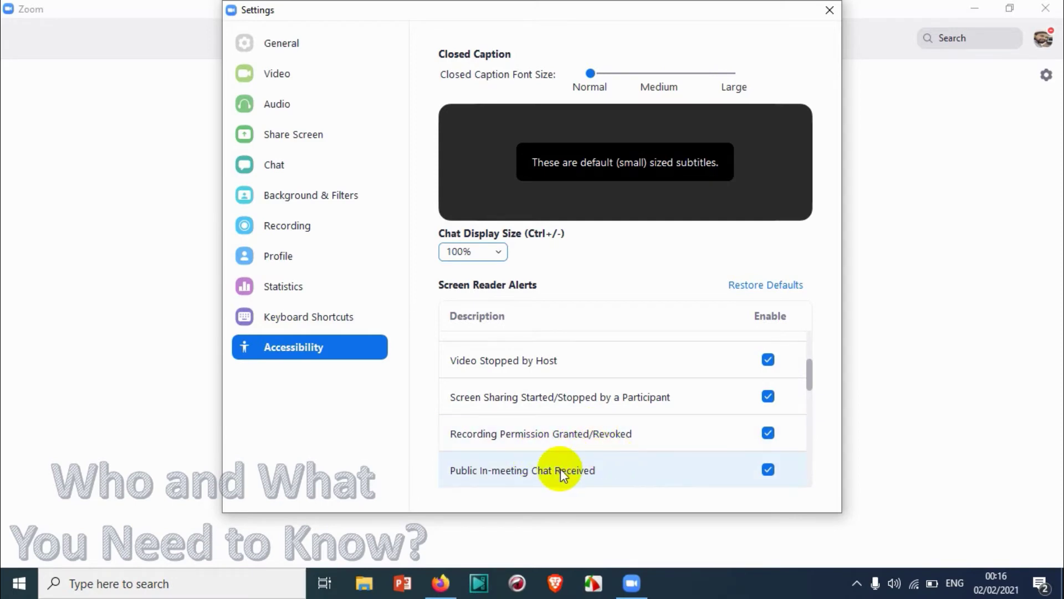
pyautogui.scroll(-2, 560, 468)
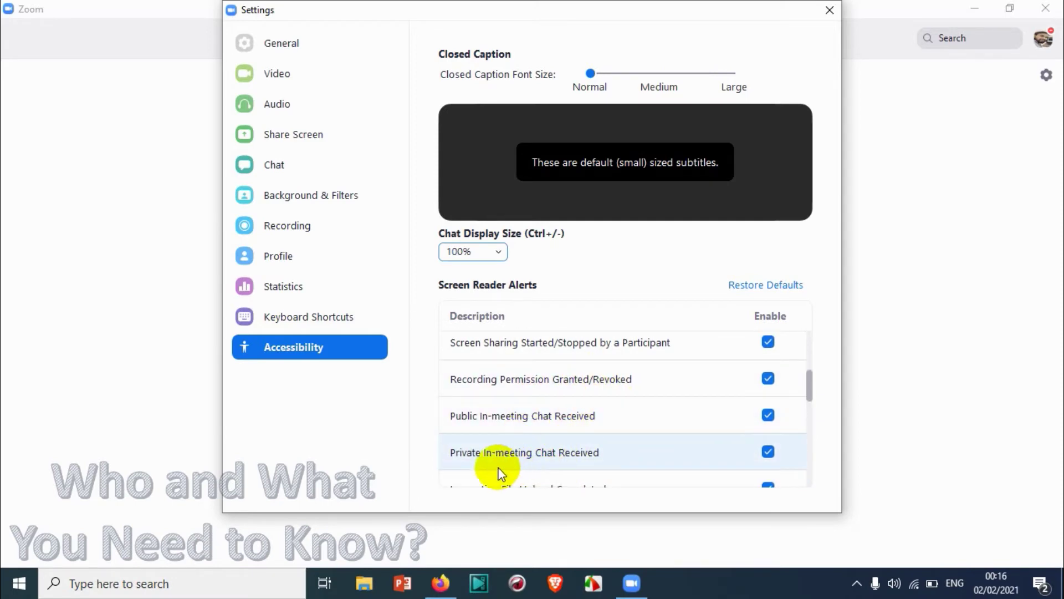
pyautogui.scroll(-1, 575, 455)
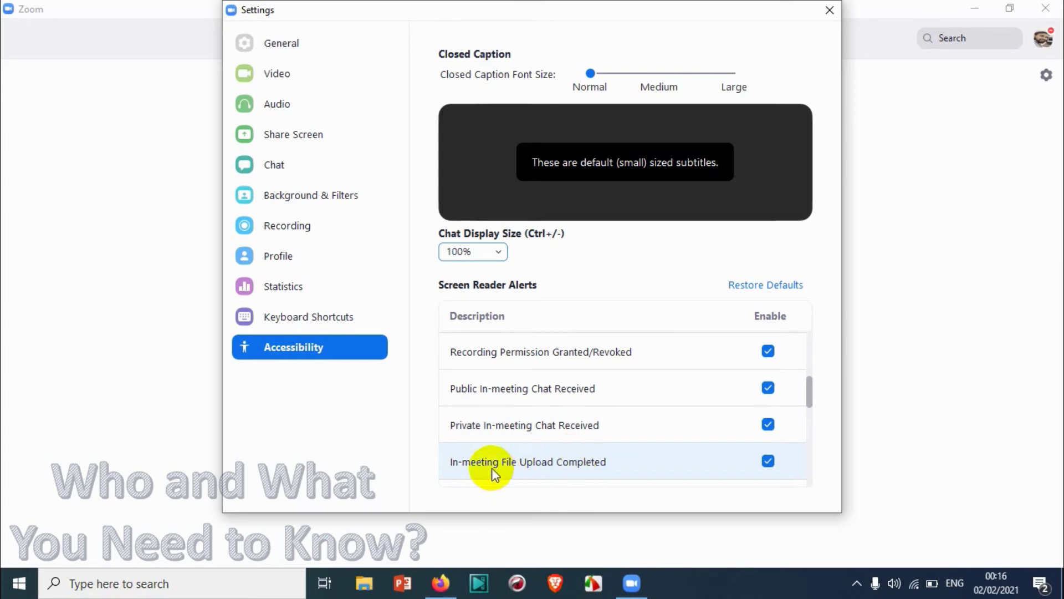
pyautogui.scroll(-1, 491, 468)
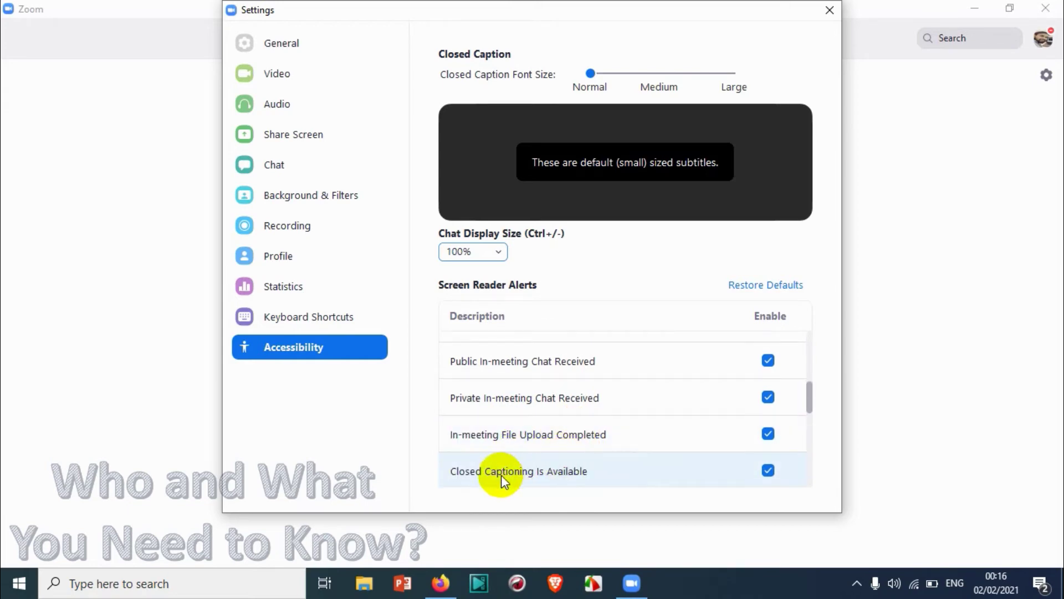
pyautogui.scroll(-1, 501, 475)
pyautogui.scroll(-1, 553, 448)
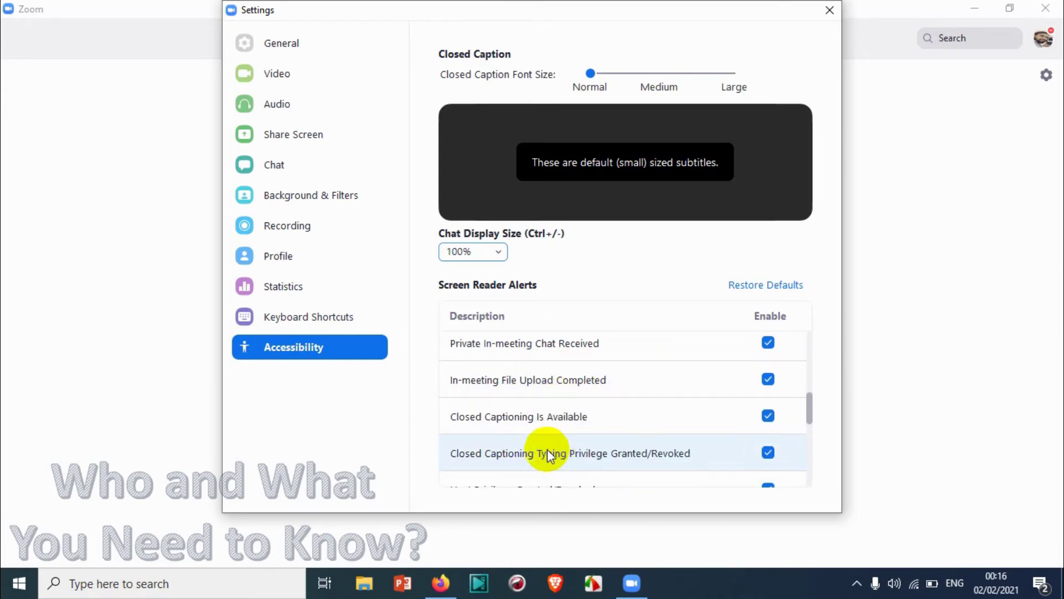
pyautogui.scroll(-12, 654, 458)
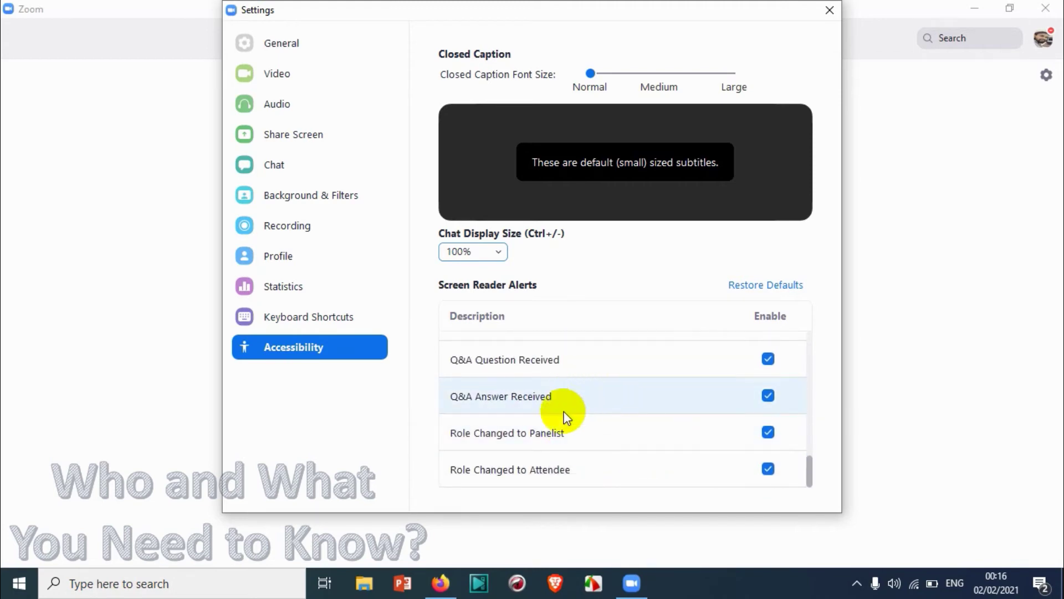
pyautogui.scroll(3, 565, 482)
pyautogui.scroll(10, 571, 389)
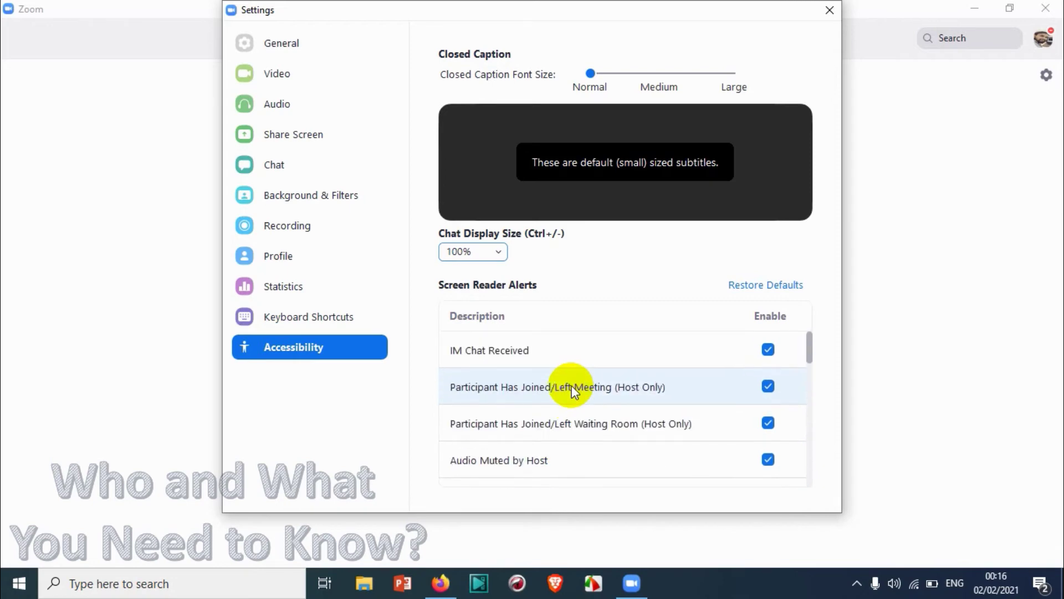
pyautogui.scroll(-3, 572, 388)
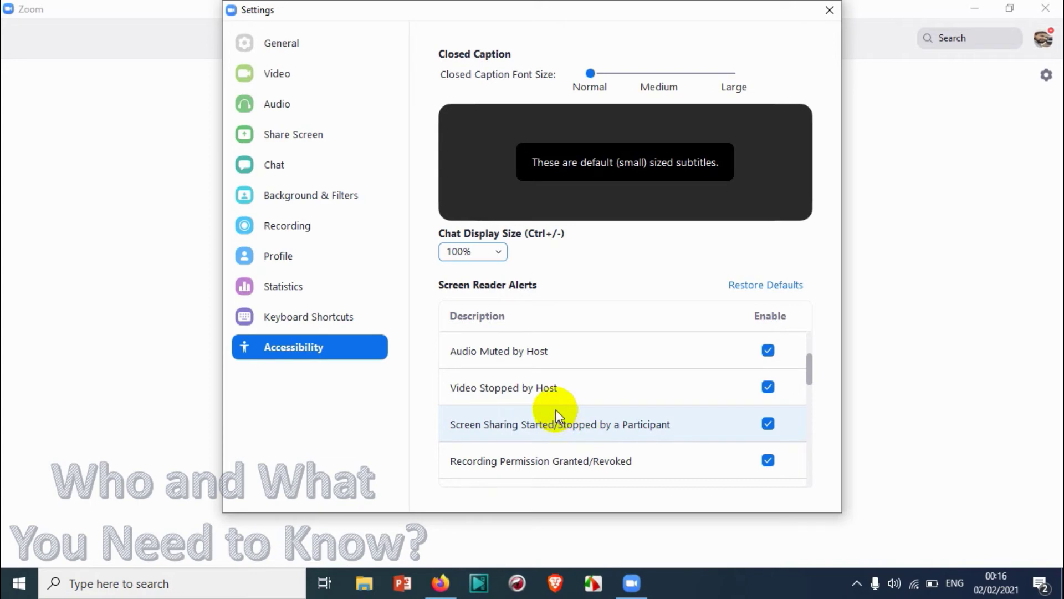
pyautogui.scroll(3, 556, 413)
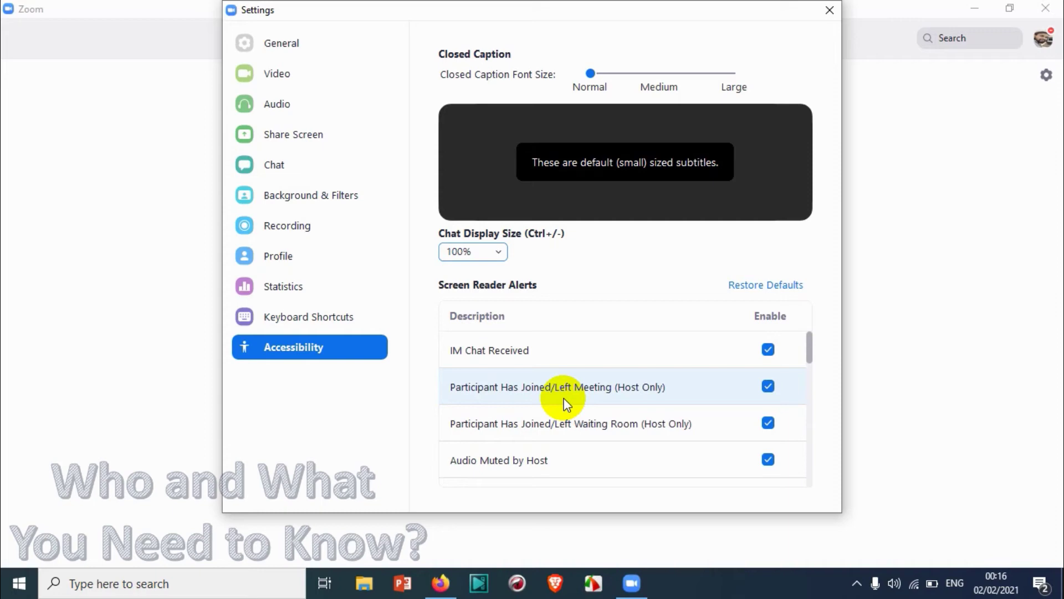
# Turn off the IM Chat Received screen reader alert, then restore the alert defaults
pyautogui.click(779, 349)
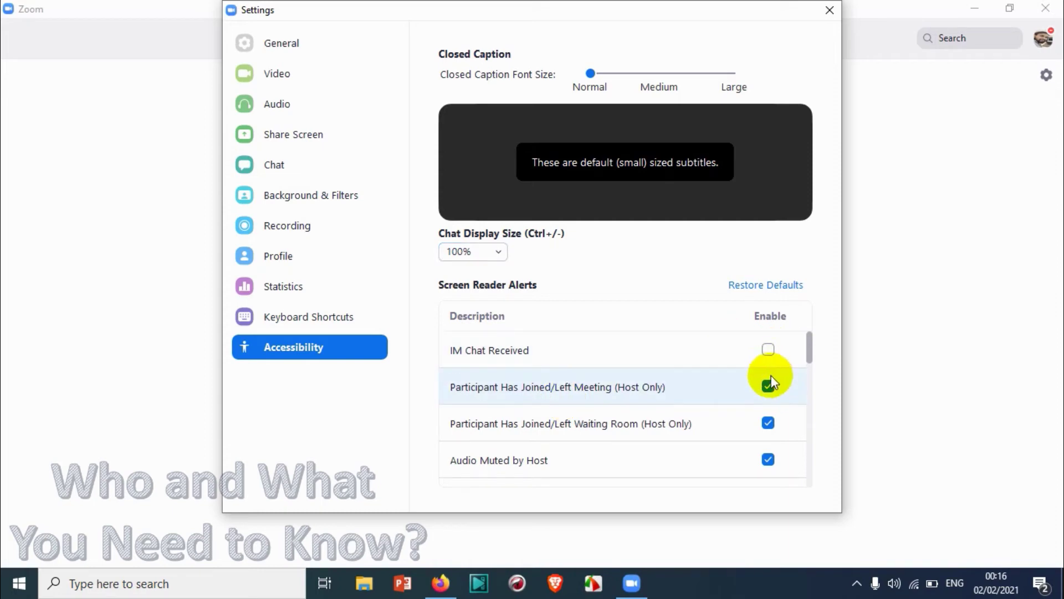
pyautogui.scroll(-3, 587, 384)
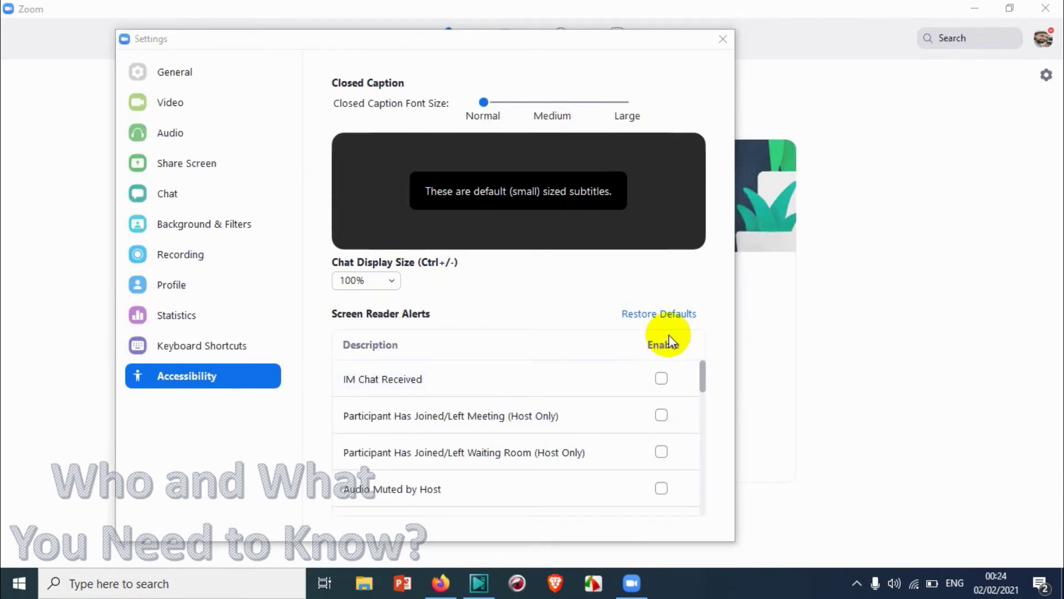
pyautogui.click(675, 314)
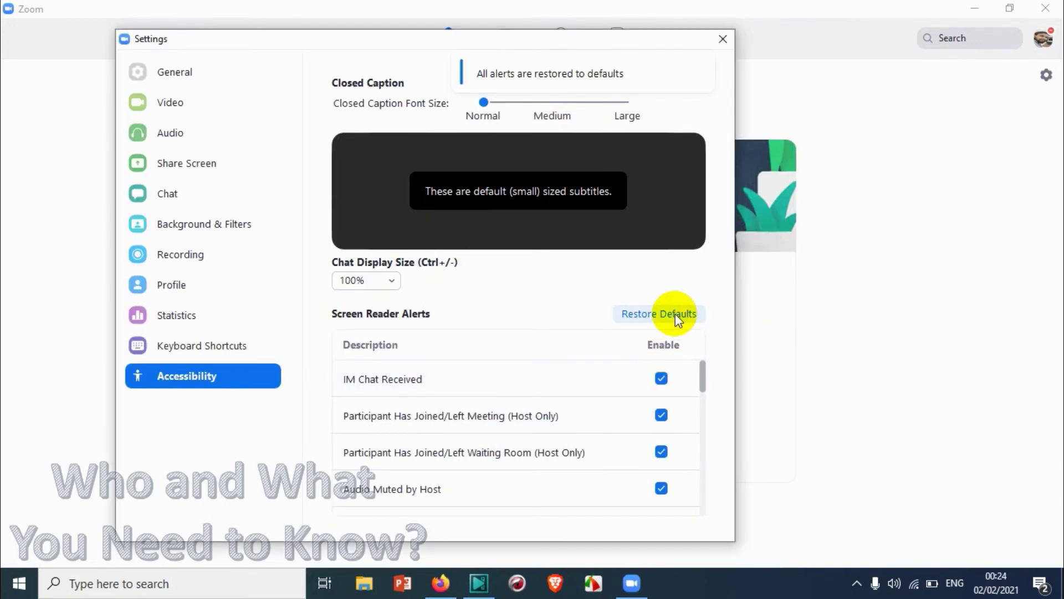
# Uncheck IM Chat Received, Participant Joined/Left Meeting, Video Stopped by Host and Audio Muted by Host alerts
pyautogui.click(661, 378)
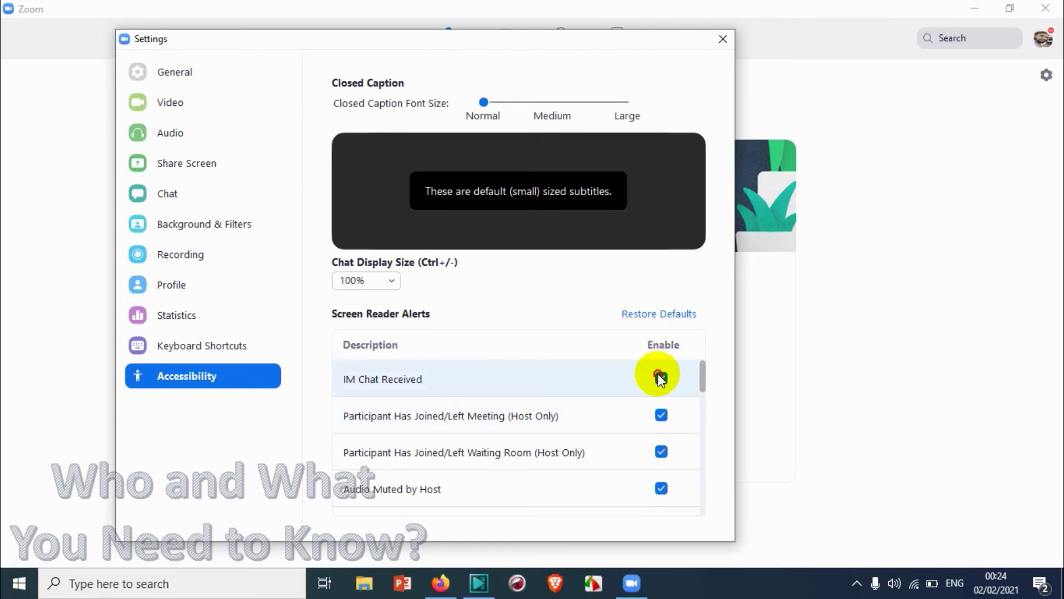
pyautogui.click(661, 413)
pyautogui.scroll(-3, 662, 449)
pyautogui.click(662, 414)
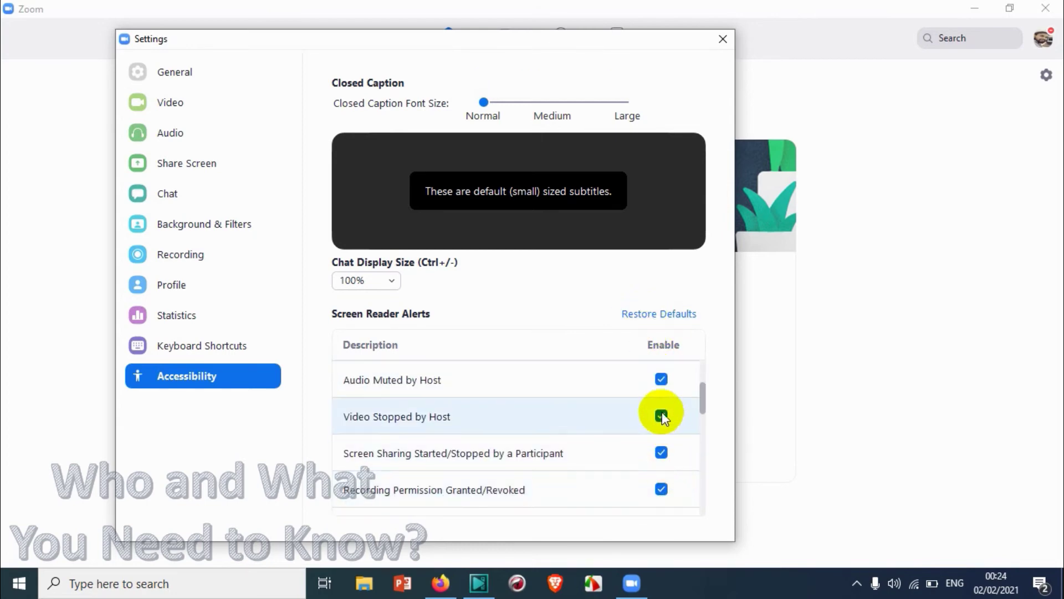
pyautogui.scroll(2, 668, 402)
pyautogui.click(663, 464)
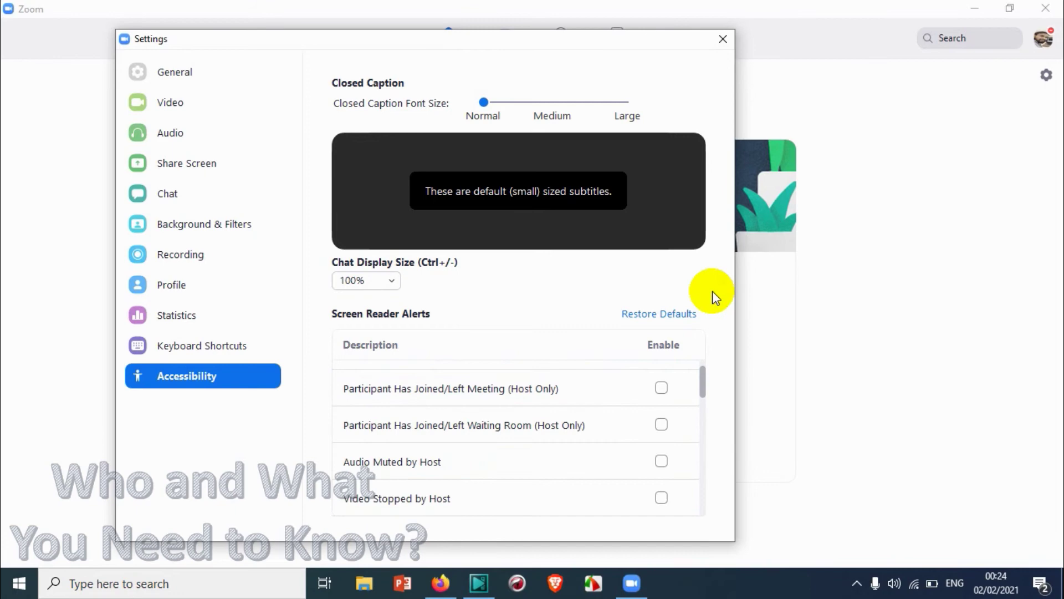
# Restore all screen reader alerts to their defaults and scroll through the re-enabled list
pyautogui.scroll(1, 675, 421)
pyautogui.scroll(-4, 671, 410)
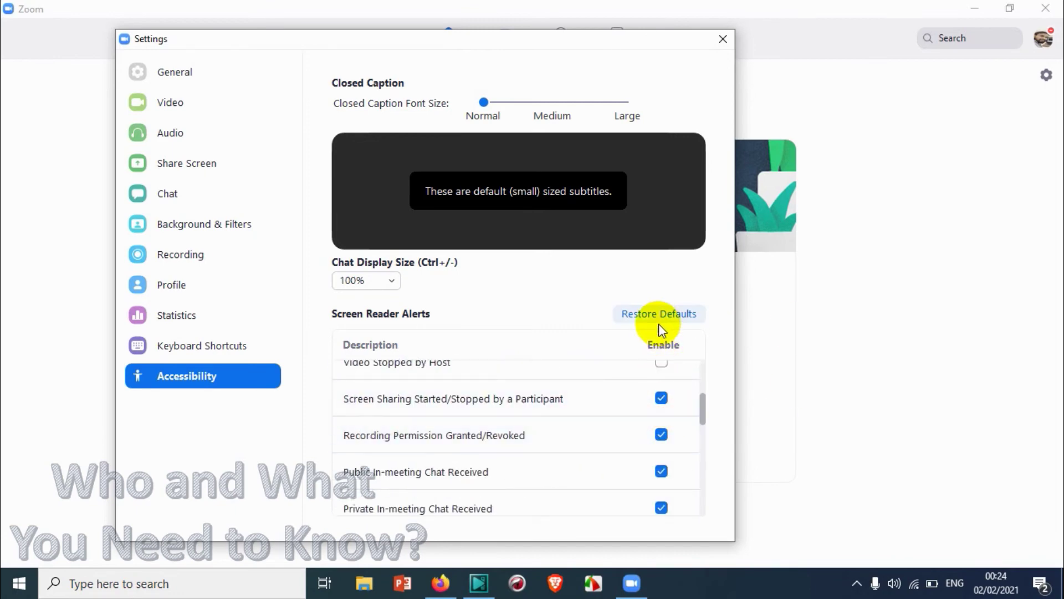
pyautogui.click(661, 313)
pyautogui.scroll(4, 664, 434)
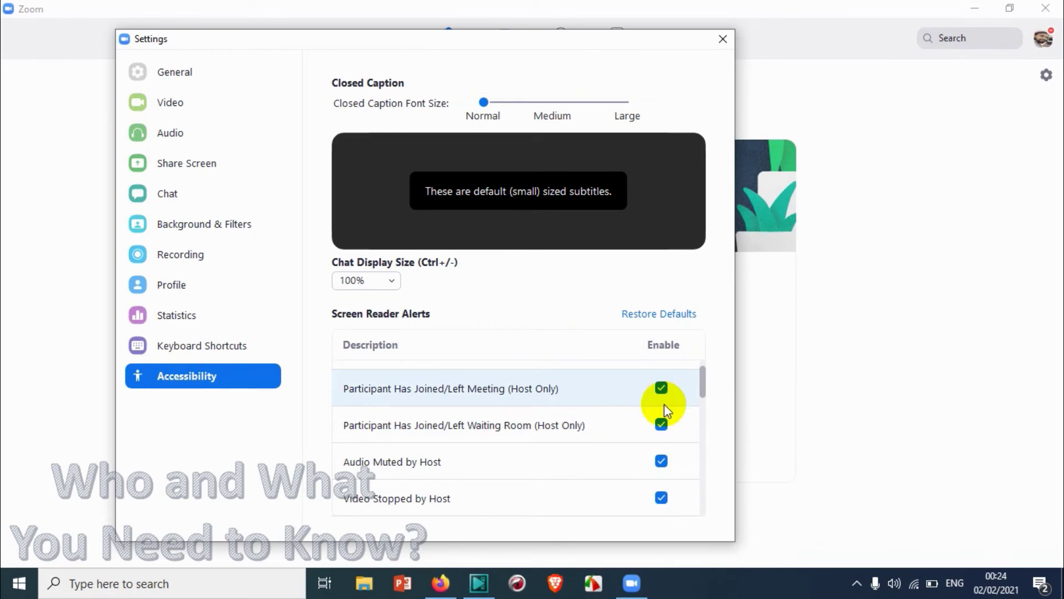
pyautogui.scroll(-2, 642, 466)
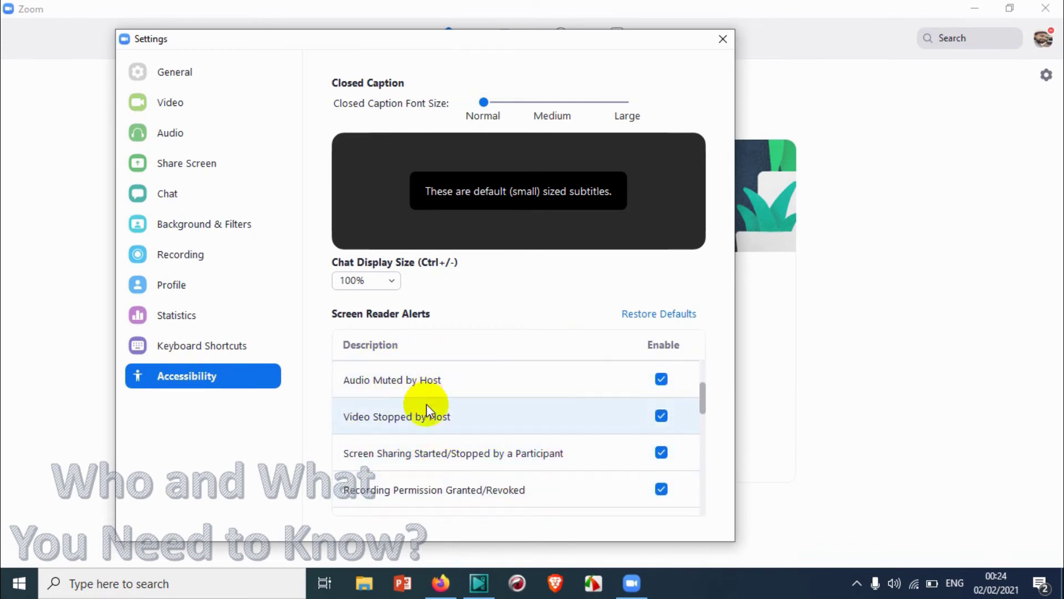
pyautogui.scroll(-1, 471, 483)
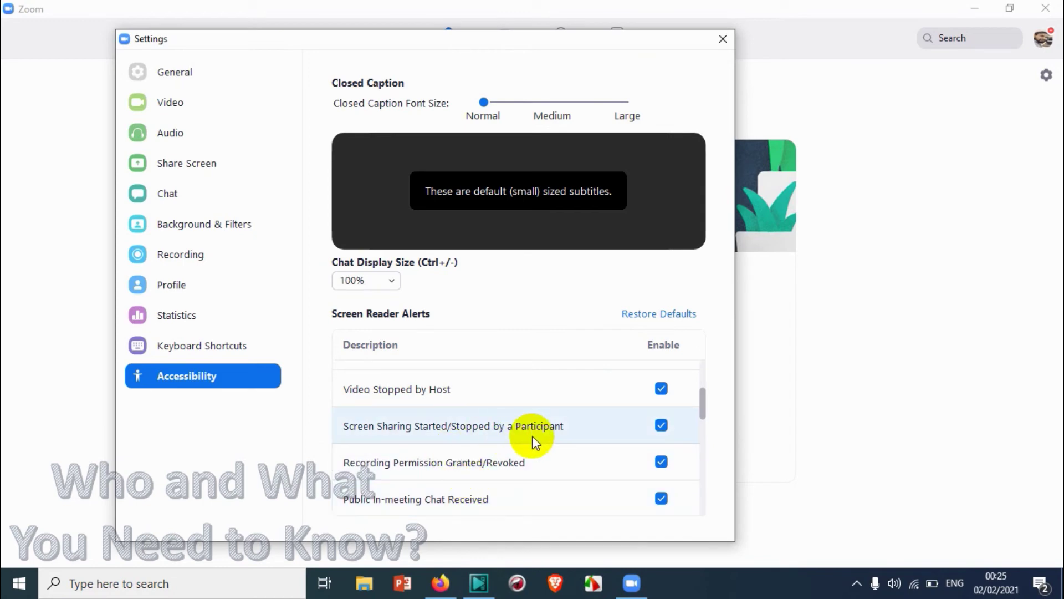
# Uncheck the Recording Permission Granted/Revoked alert and check Closed Captioning Is Available
pyautogui.click(661, 463)
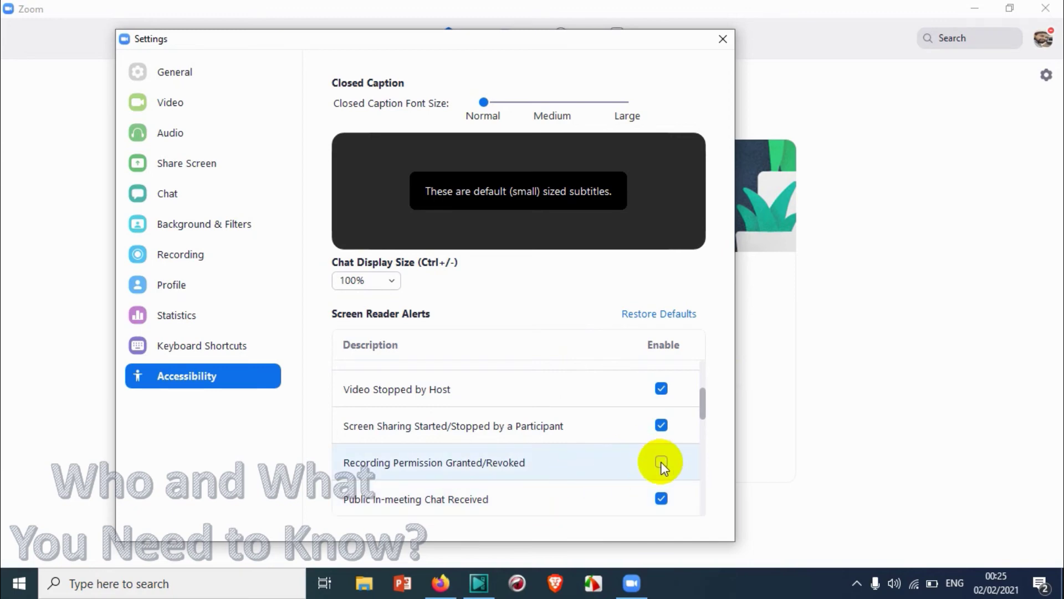
pyautogui.scroll(-3, 499, 488)
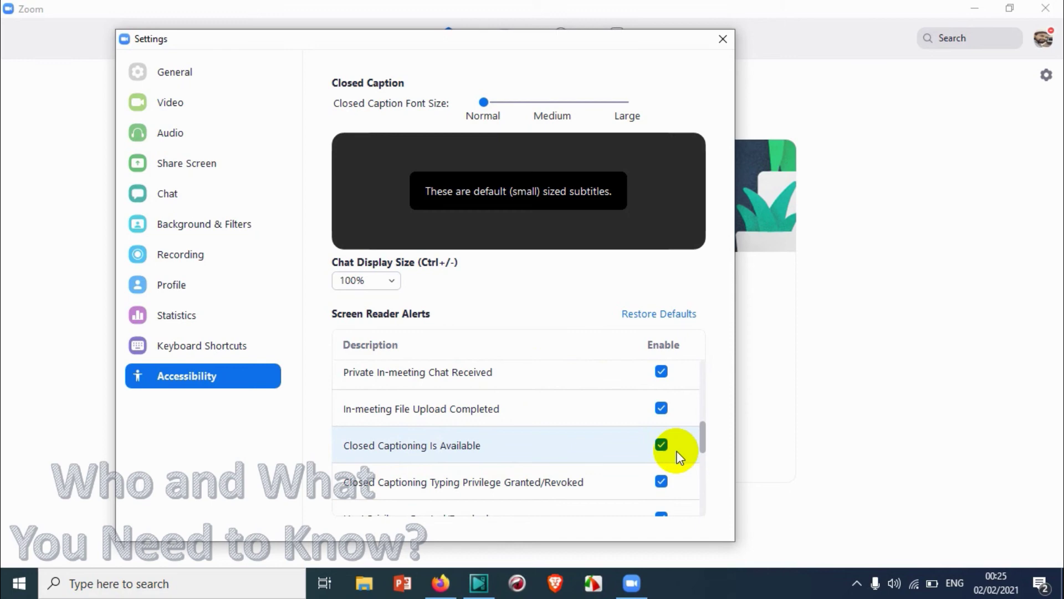
pyautogui.click(661, 445)
pyautogui.scroll(-1, 512, 421)
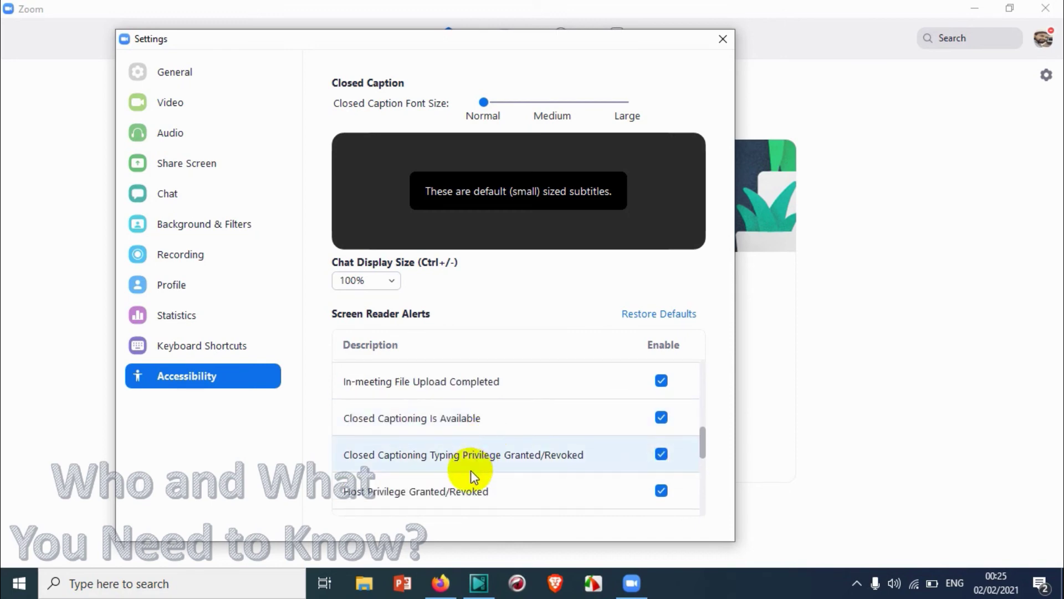
pyautogui.scroll(-2, 474, 484)
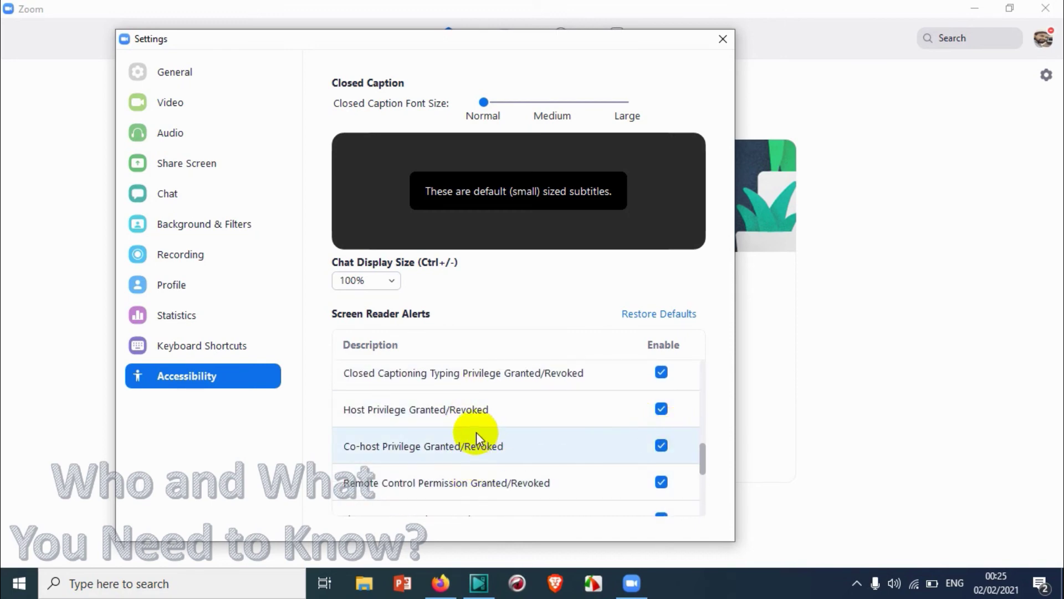
pyautogui.scroll(3, 417, 477)
pyautogui.scroll(4, 444, 455)
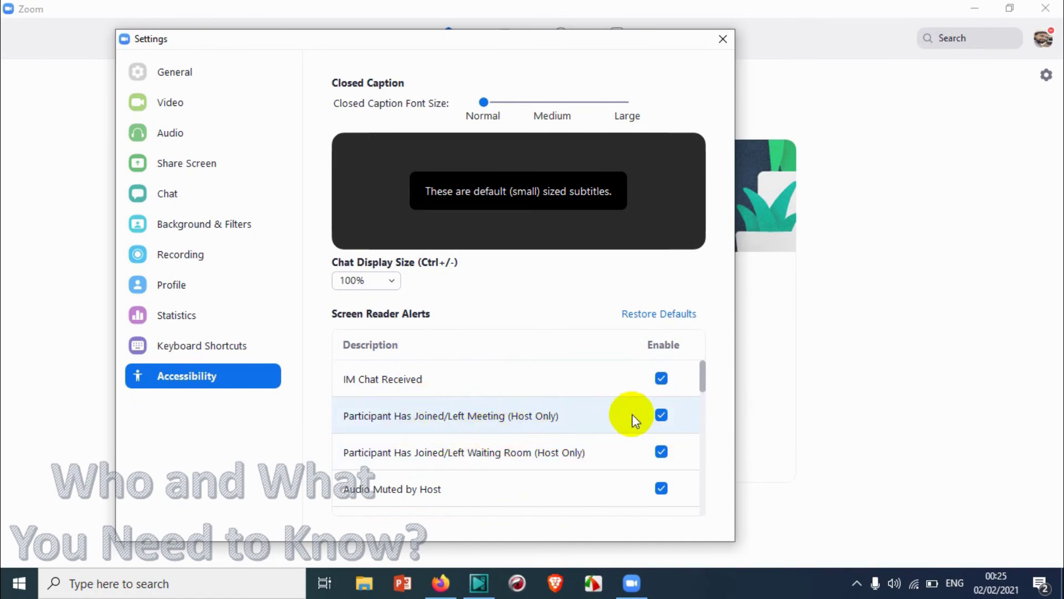
# Uncheck Participant Has Joined/Left Meeting (Host Only) and scroll to the end of the alert list
pyautogui.click(662, 416)
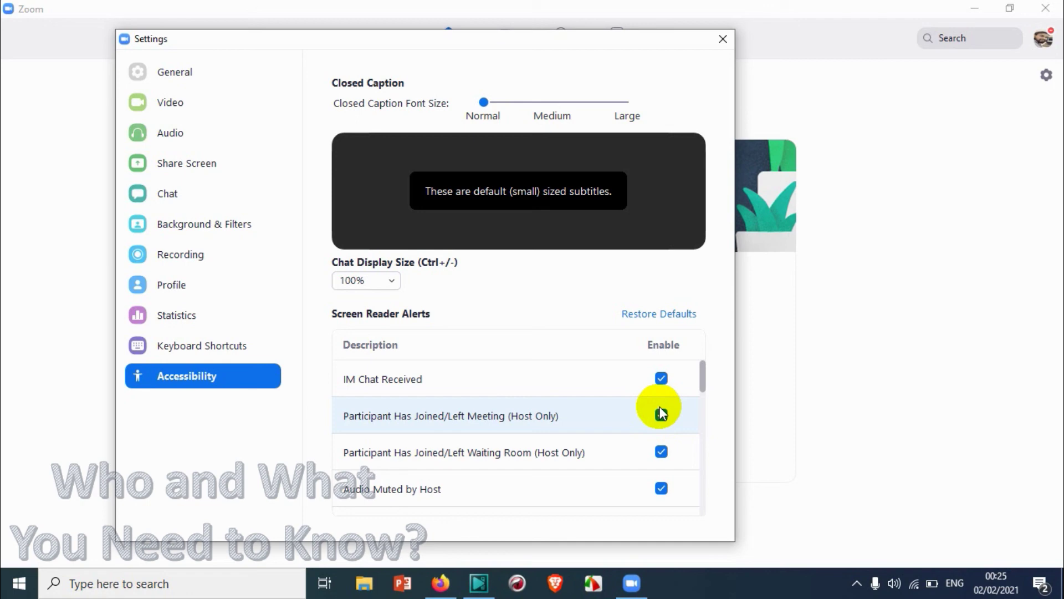
pyautogui.scroll(-10, 518, 428)
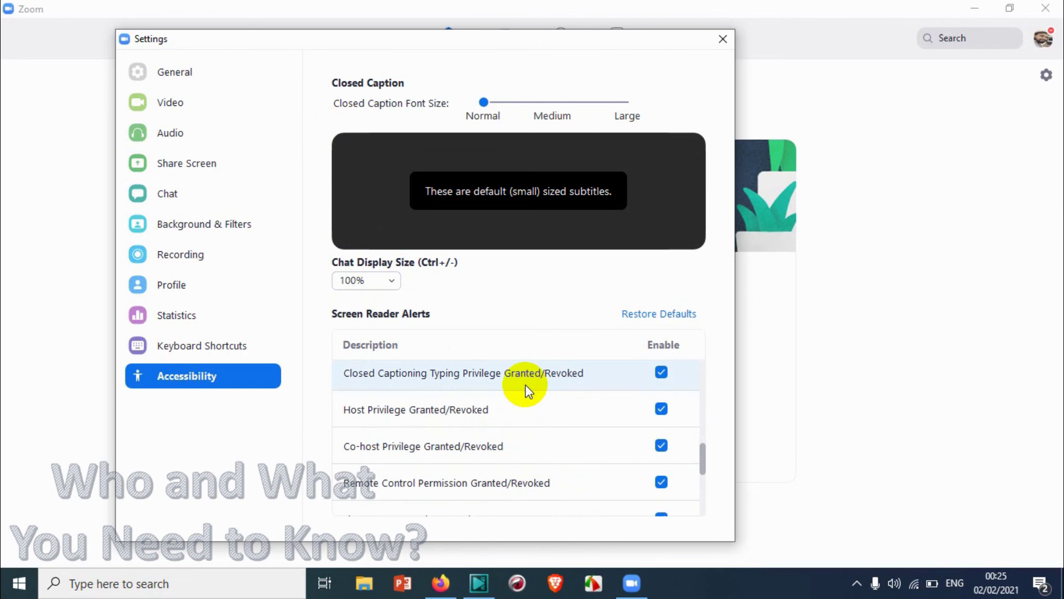
pyautogui.scroll(-5, 526, 385)
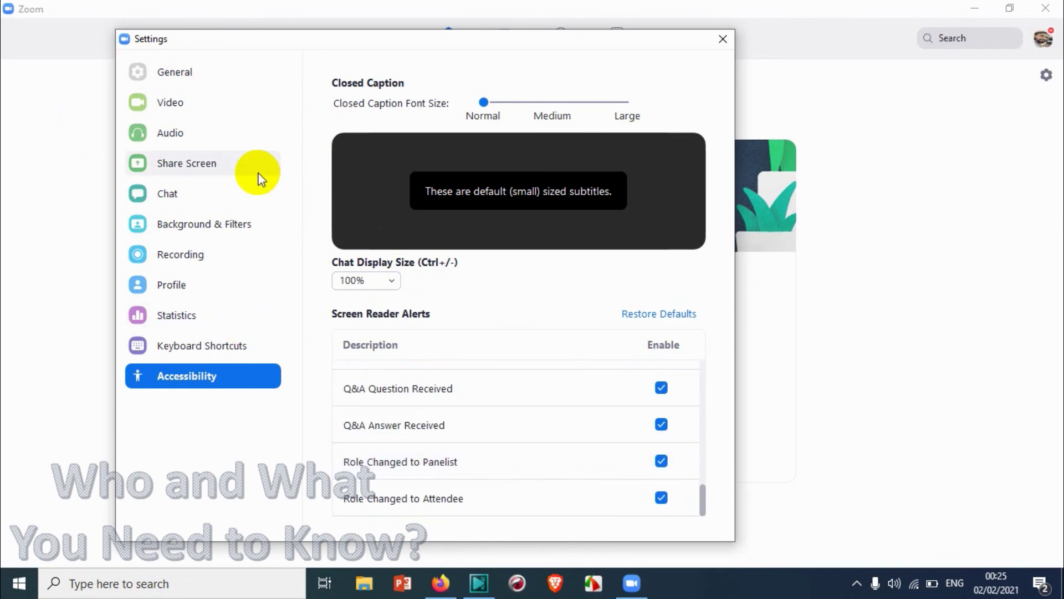
# Switch to the Profile page, then close the Settings window to return to Home
pyautogui.click(198, 287)
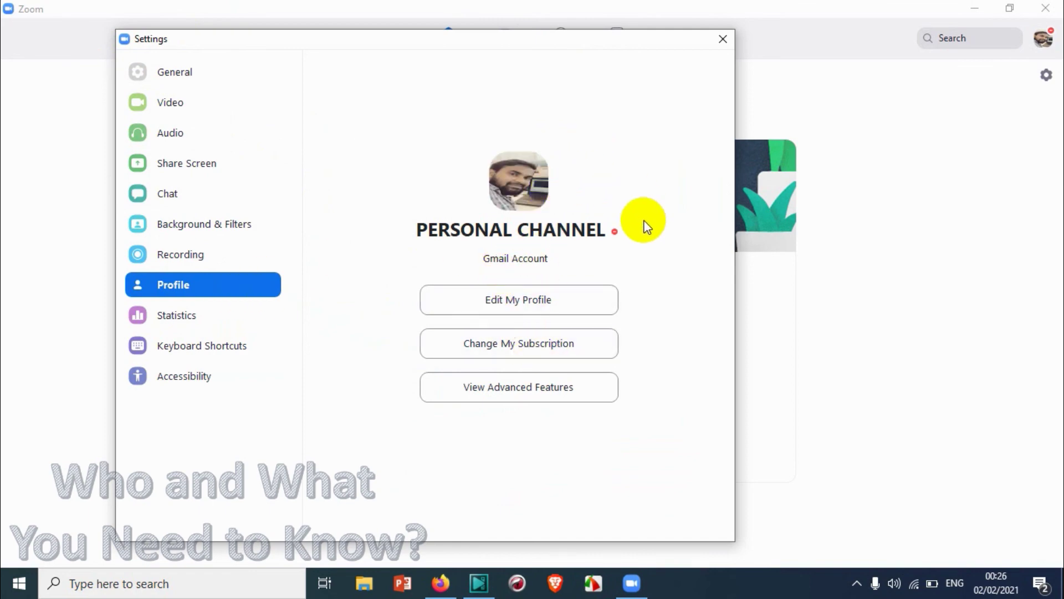
pyautogui.click(722, 40)
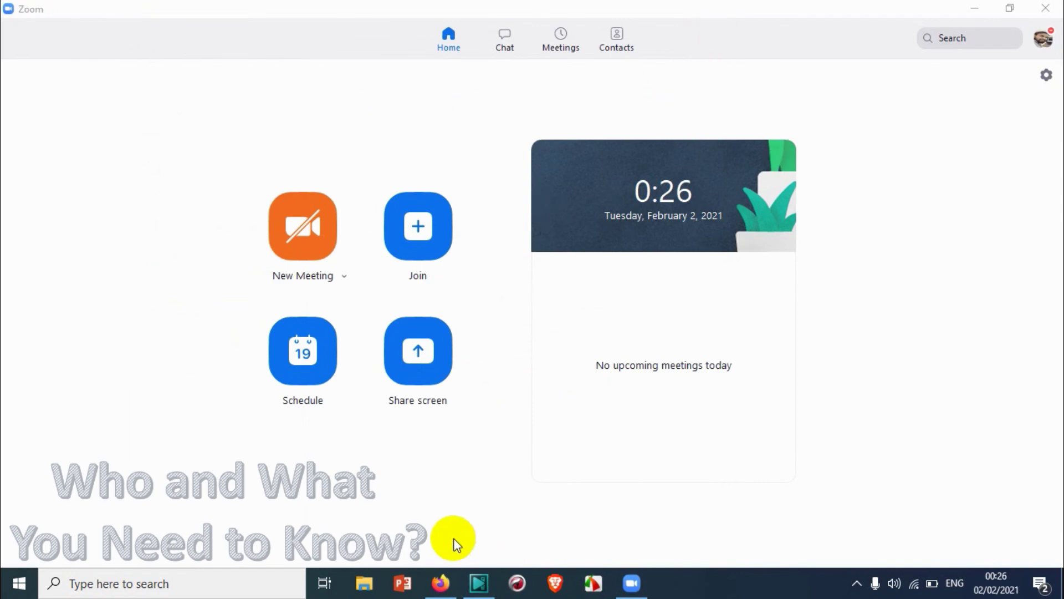